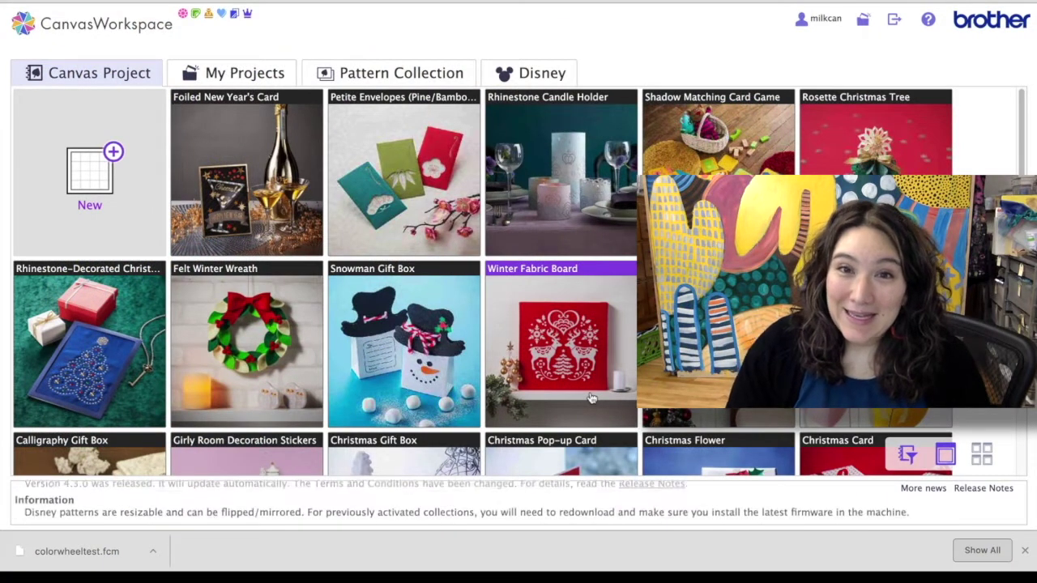
{"action": "left_click", "coordinate": [397, 75]}
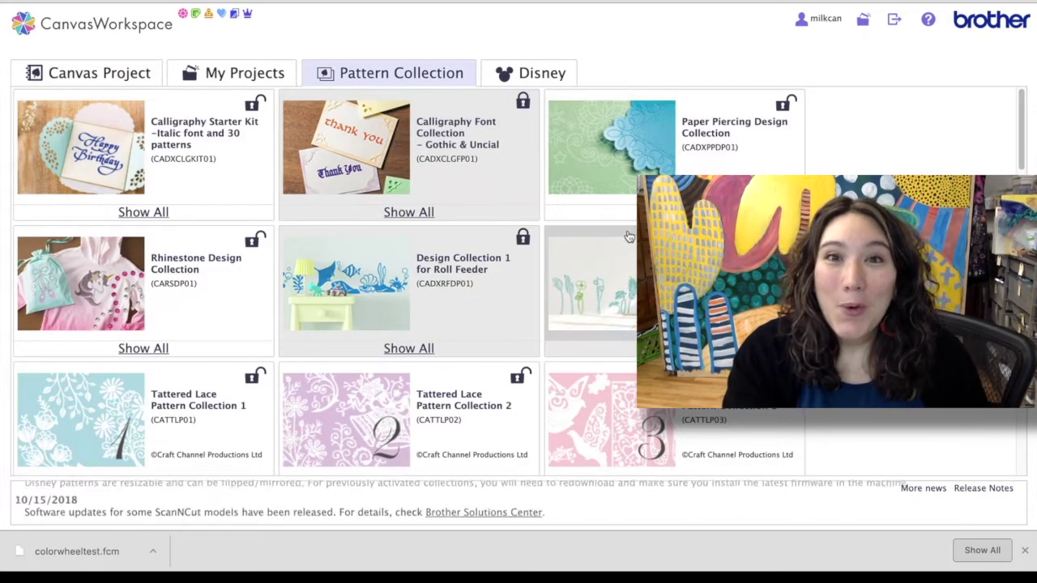
{"action": "scroll", "coordinate": [628, 235], "scroll_direction": "down", "scroll_amount": 2}
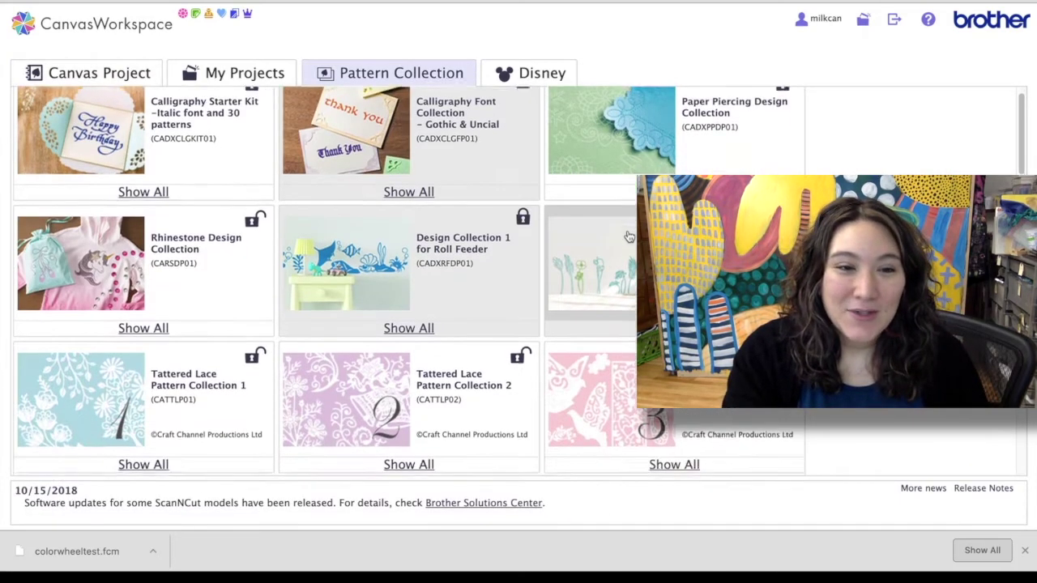
{"action": "left_click", "coordinate": [230, 209]}
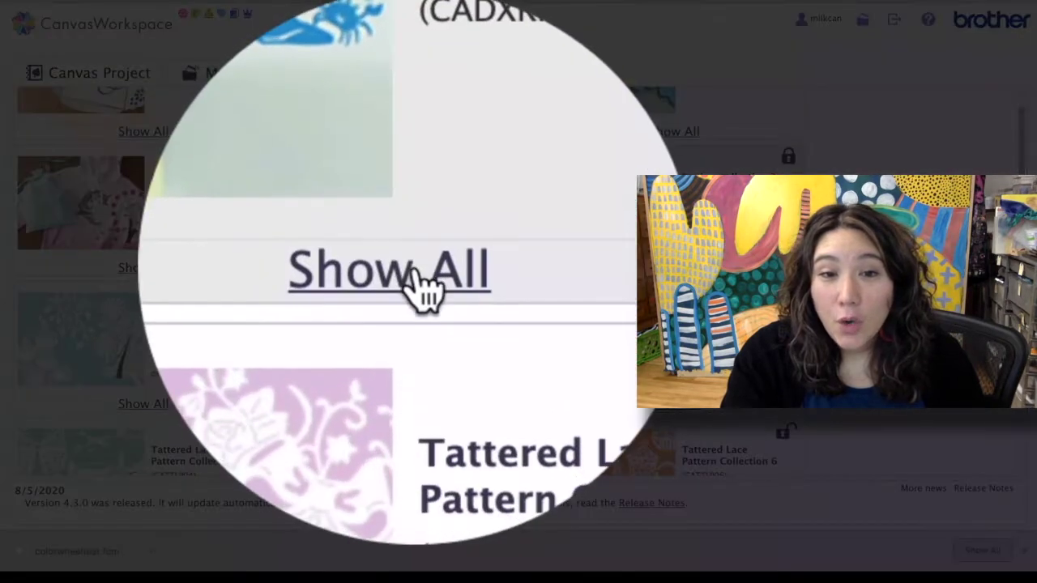
{"action": "left_click", "coordinate": [415, 272]}
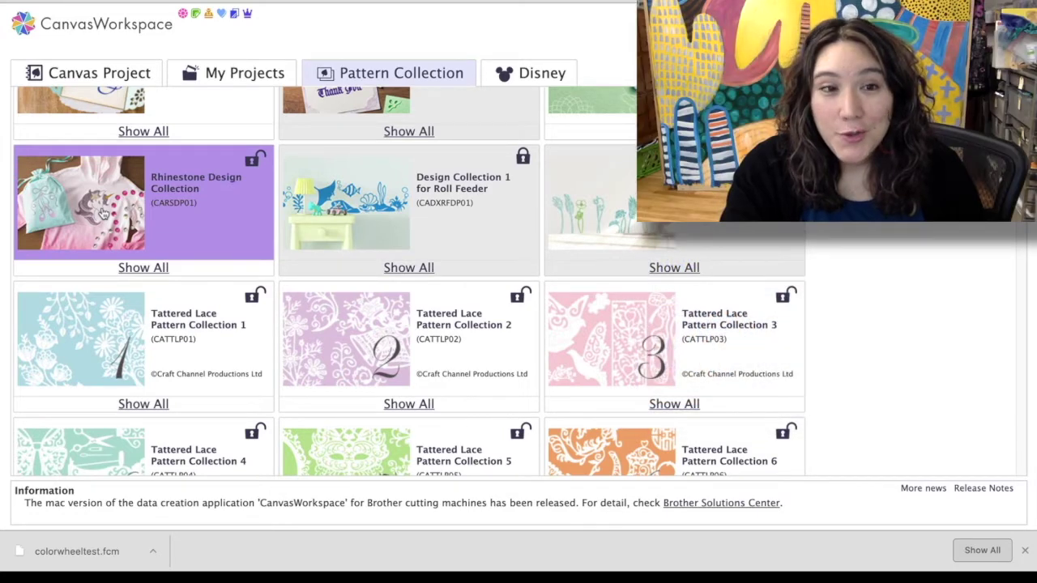
Open the Rhinestone Design Collection and scroll its pattern grid to the cactus RSDP01020.
{"action": "left_click", "coordinate": [104, 212]}
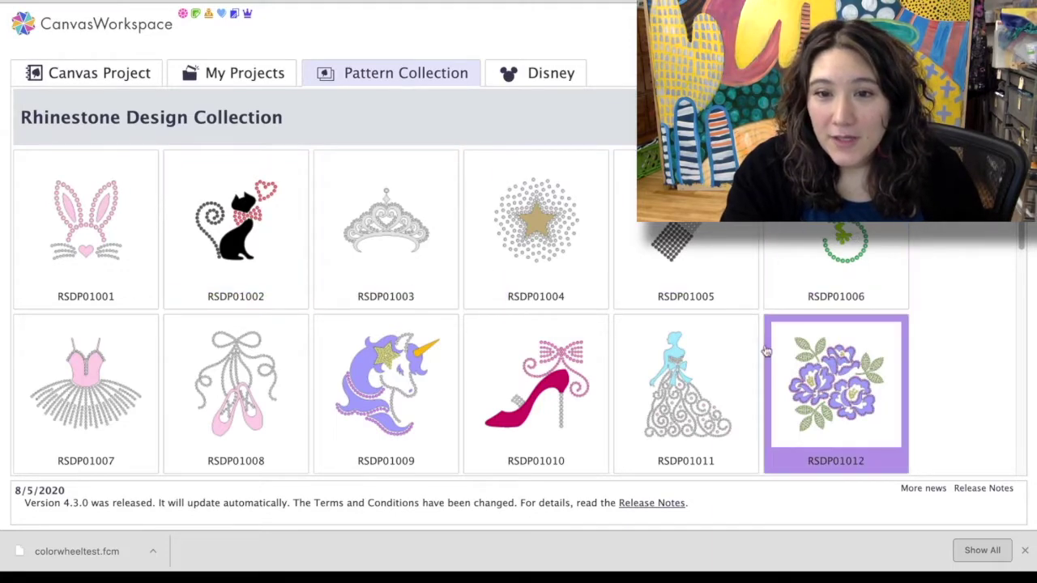
{"action": "scroll", "coordinate": [708, 359], "scroll_direction": "down", "scroll_amount": 5}
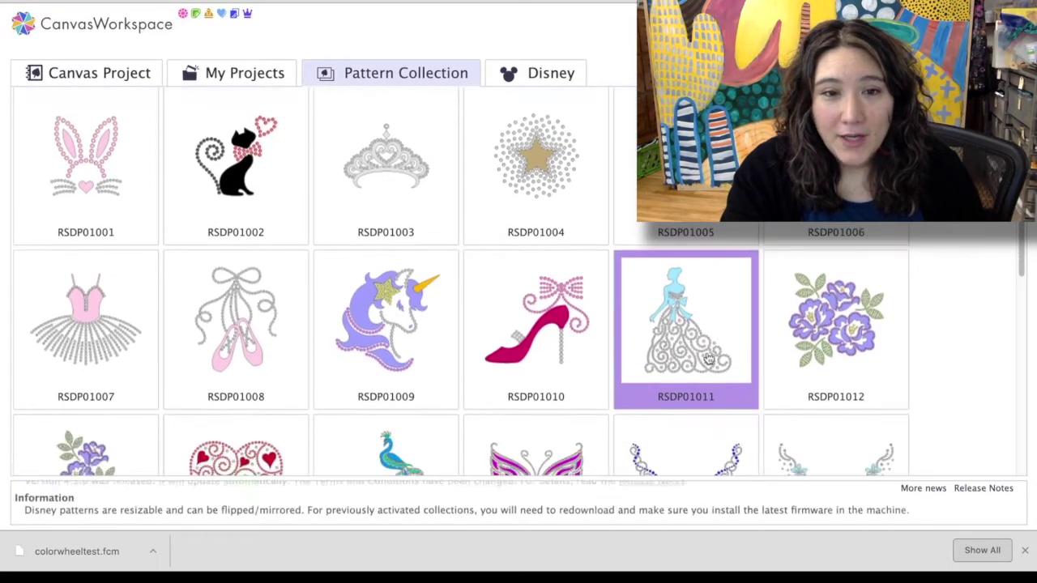
{"action": "scroll", "coordinate": [708, 346], "scroll_direction": "down", "scroll_amount": 2}
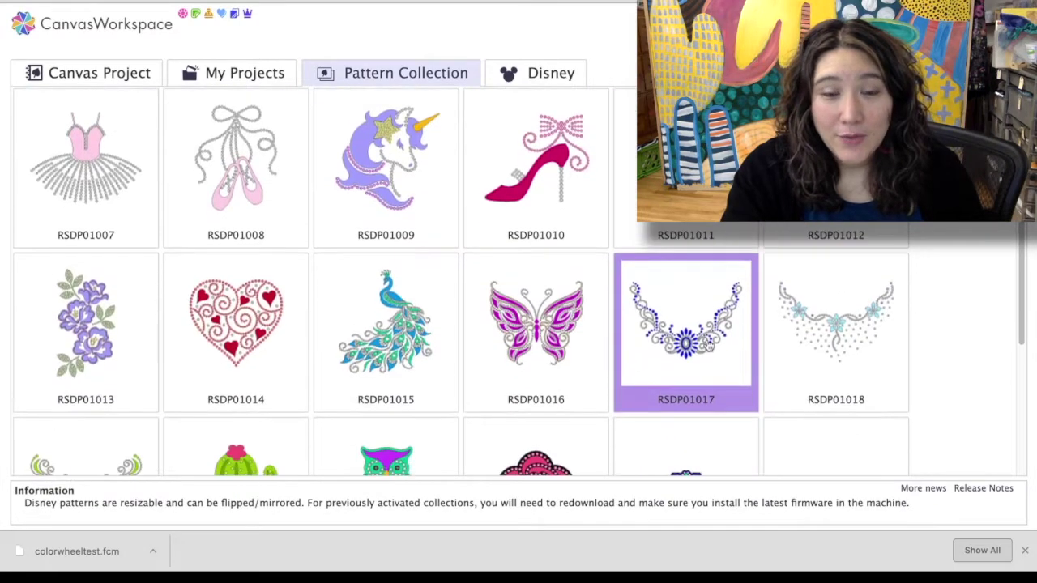
{"action": "scroll", "coordinate": [708, 346], "scroll_direction": "down", "scroll_amount": 2}
{"action": "scroll", "coordinate": [708, 346], "scroll_direction": "down", "scroll_amount": 4}
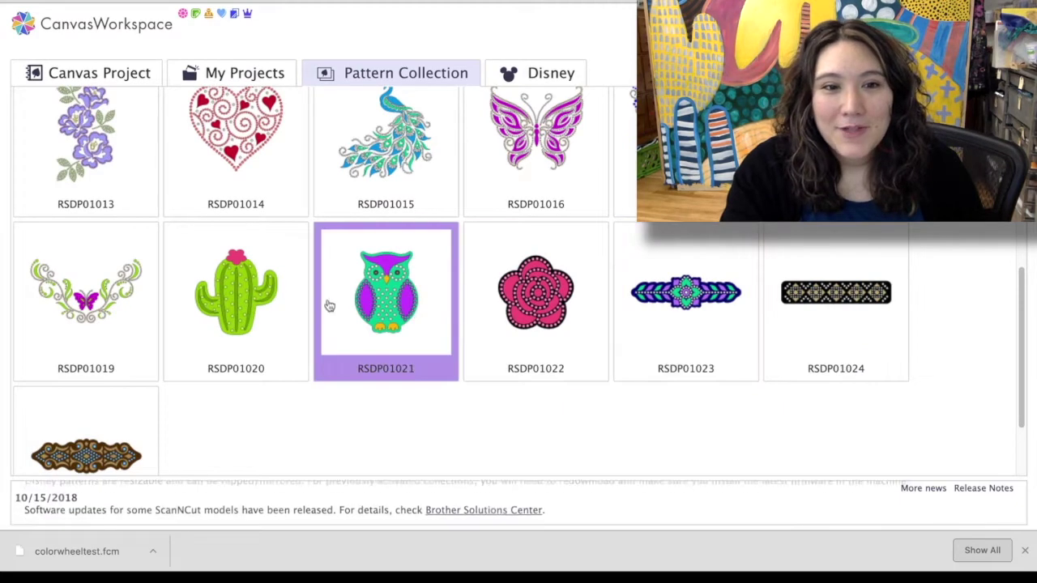
{"action": "scroll", "coordinate": [299, 312], "scroll_direction": "down", "scroll_amount": 1}
{"action": "scroll", "coordinate": [299, 313], "scroll_direction": "down", "scroll_amount": 1}
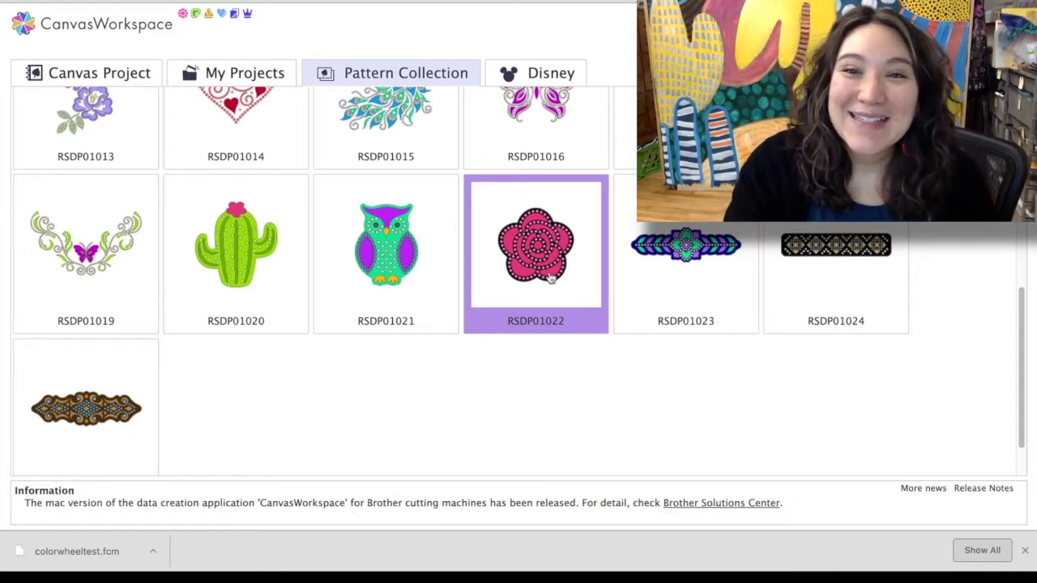
{"action": "scroll", "coordinate": [549, 278], "scroll_direction": "up", "scroll_amount": 1}
{"action": "scroll", "coordinate": [549, 277], "scroll_direction": "up", "scroll_amount": 4}
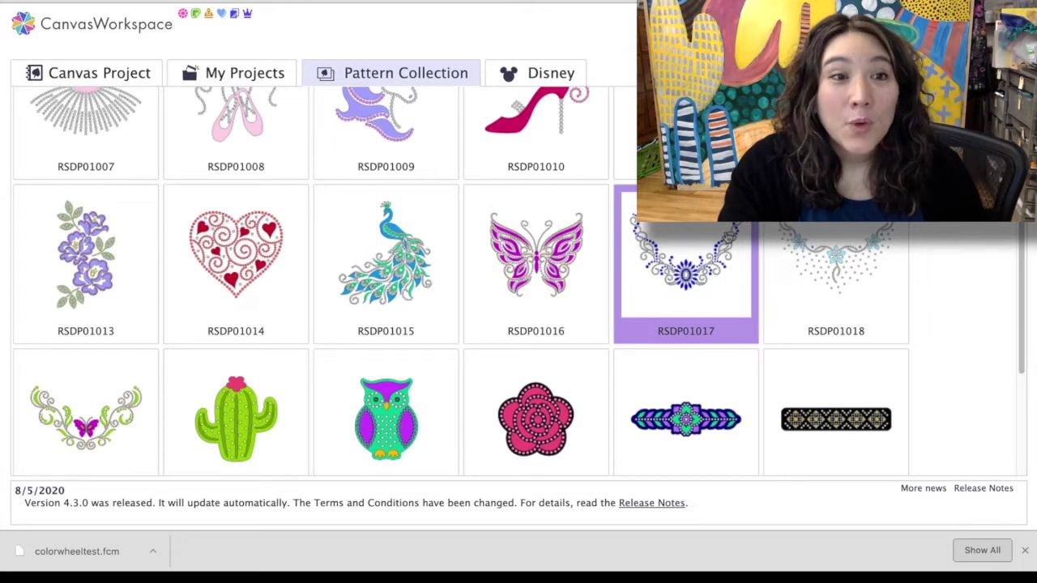
{"action": "scroll", "coordinate": [727, 236], "scroll_direction": "up", "scroll_amount": 3}
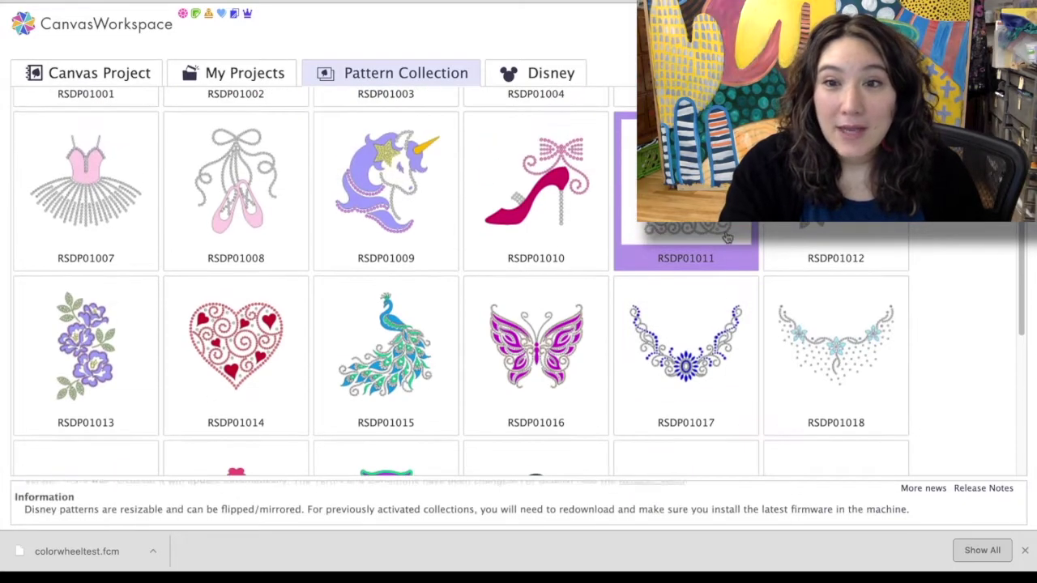
{"action": "scroll", "coordinate": [576, 359], "scroll_direction": "down", "scroll_amount": 7}
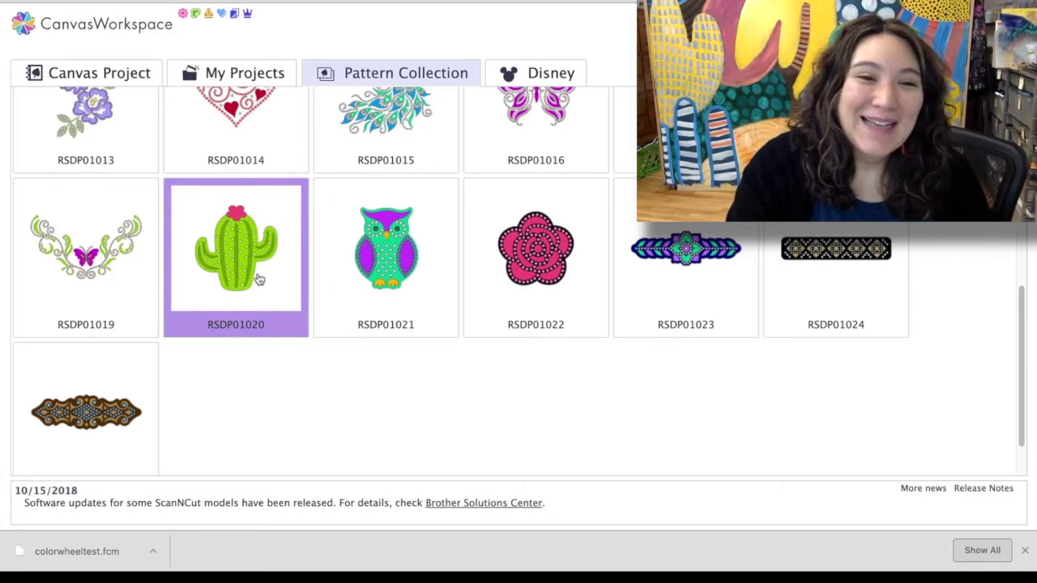
Open the cactus RSDP01020 details and look over its part tiles A, B and C.
{"action": "left_click", "coordinate": [259, 280]}
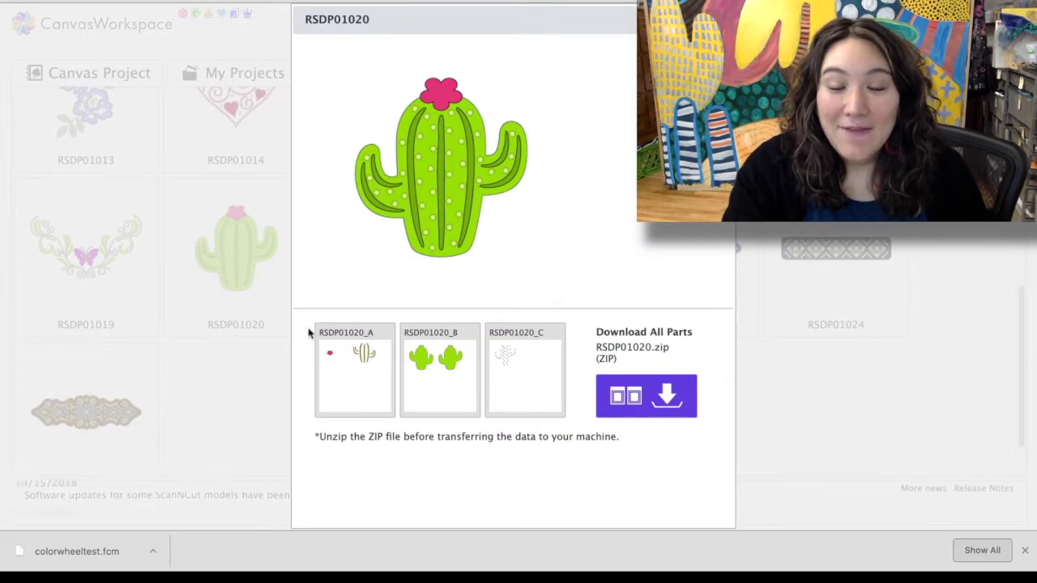
{"action": "mouse_move", "coordinate": [550, 414]}
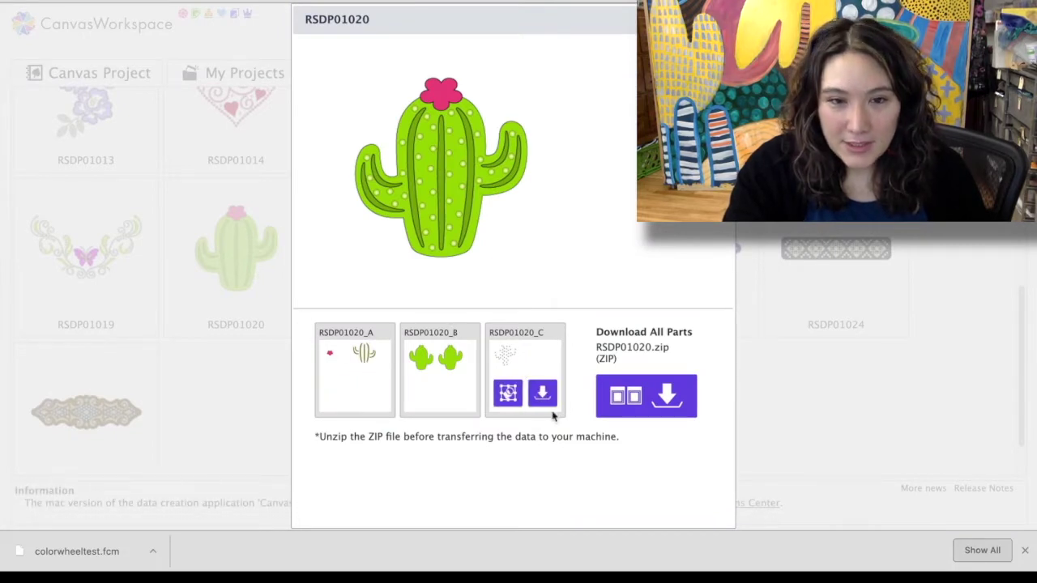
{"action": "mouse_move", "coordinate": [375, 370]}
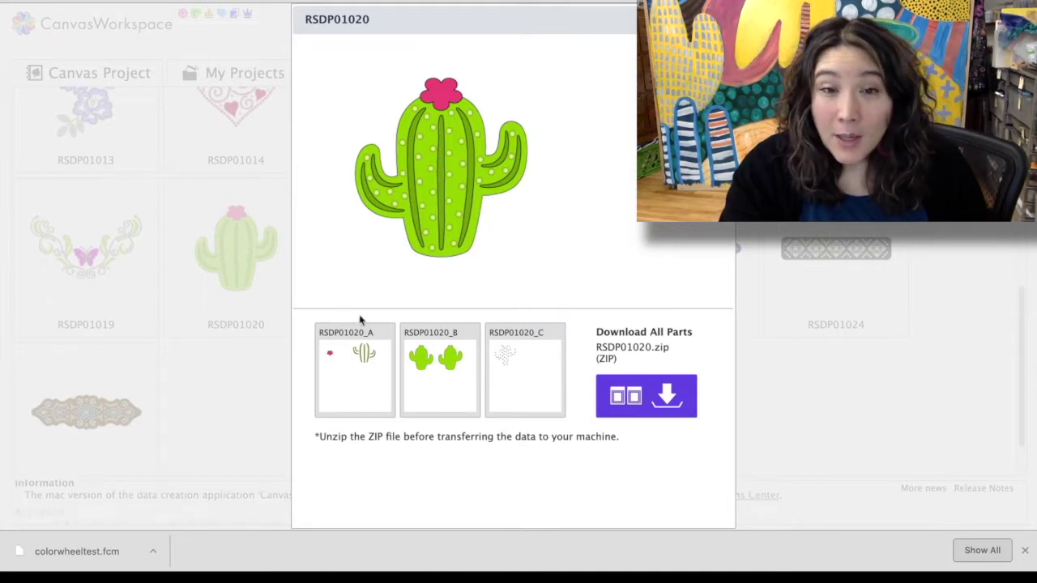
{"action": "mouse_move", "coordinate": [457, 391]}
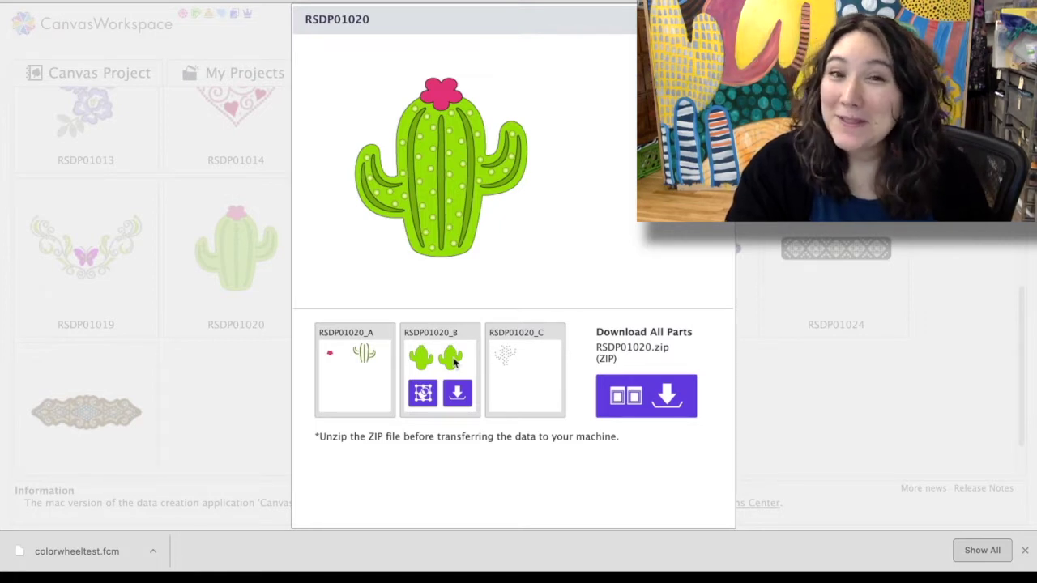
{"action": "mouse_move", "coordinate": [523, 359]}
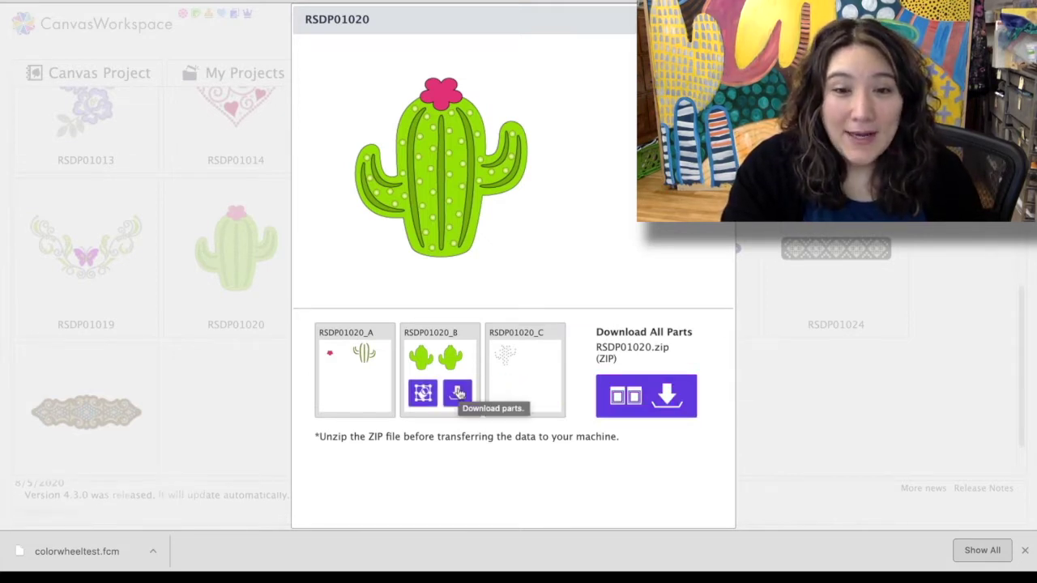
Send RSDP01020_B to the ScanNCut via ScanNCut Transfer and close the transfer window.
{"action": "left_click", "coordinate": [458, 394]}
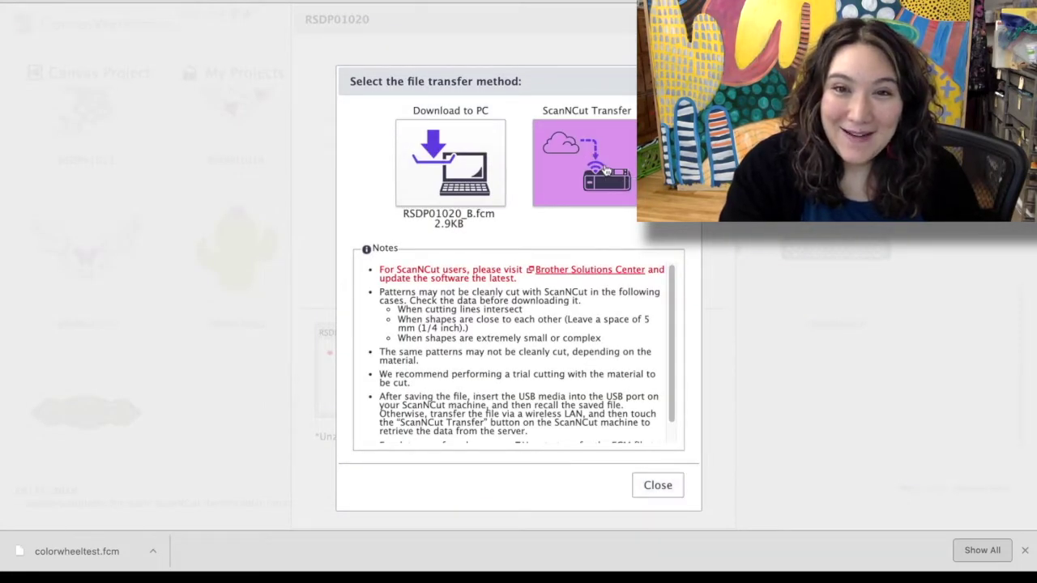
{"action": "left_click", "coordinate": [606, 170]}
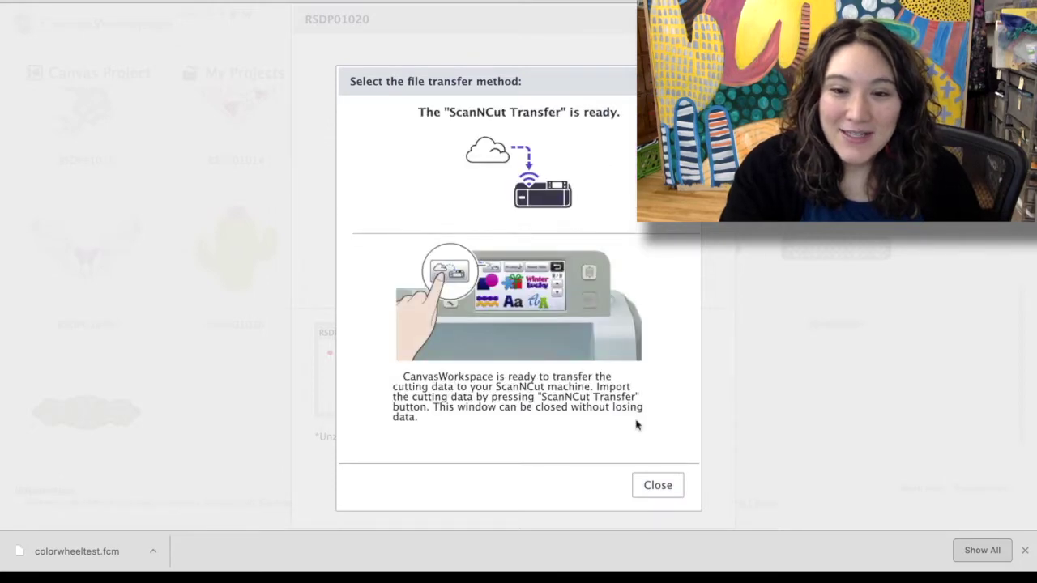
{"action": "left_click", "coordinate": [658, 486]}
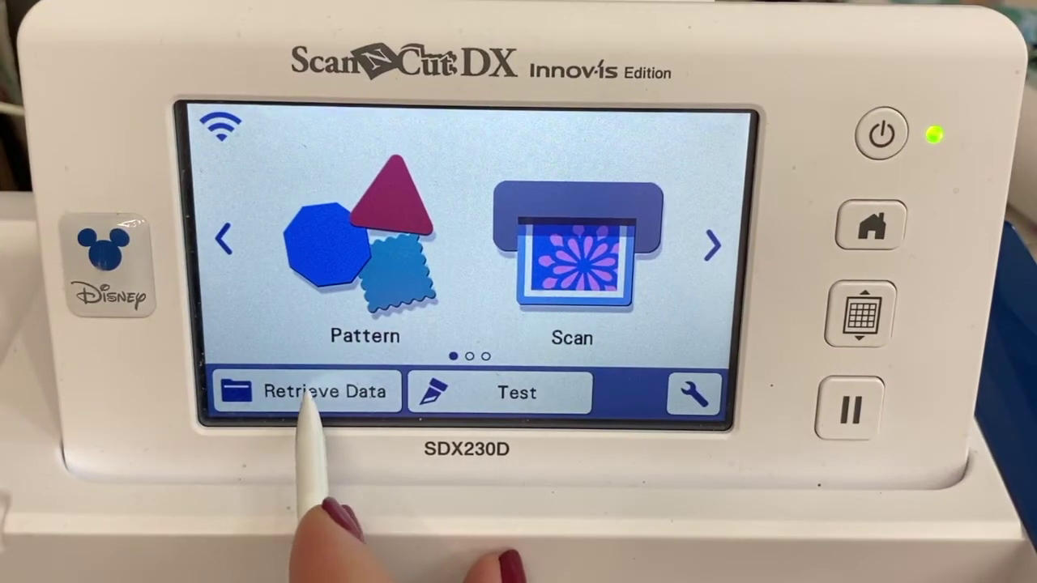
Retrieve the wirelessly sent cactus on the ScanNCut and delete the duplicate right-hand outline.
{"action": "left_click", "coordinate": [300, 394]}
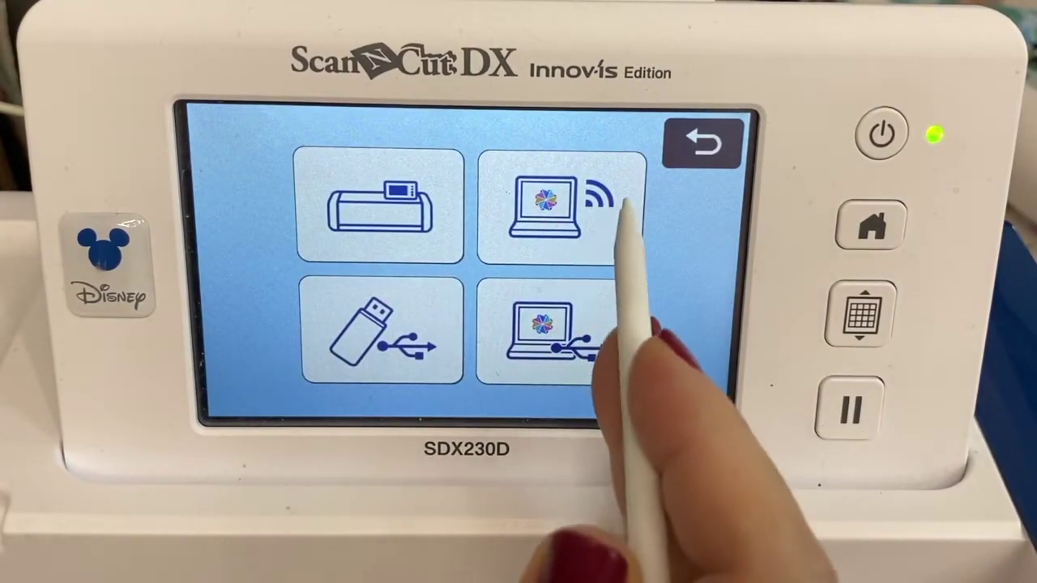
{"action": "left_click", "coordinate": [597, 220]}
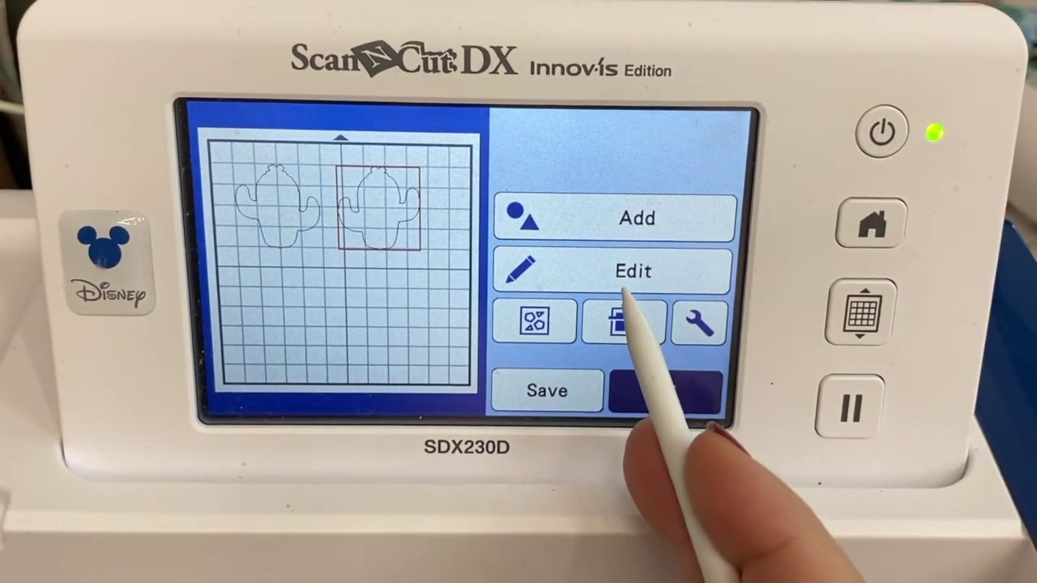
{"action": "left_click", "coordinate": [630, 272]}
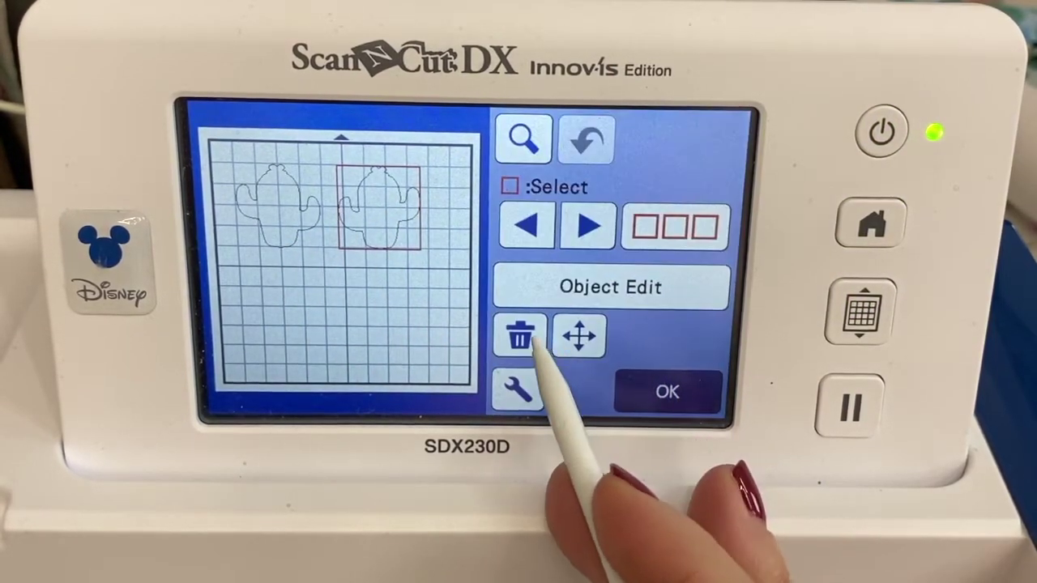
{"action": "left_click", "coordinate": [523, 339]}
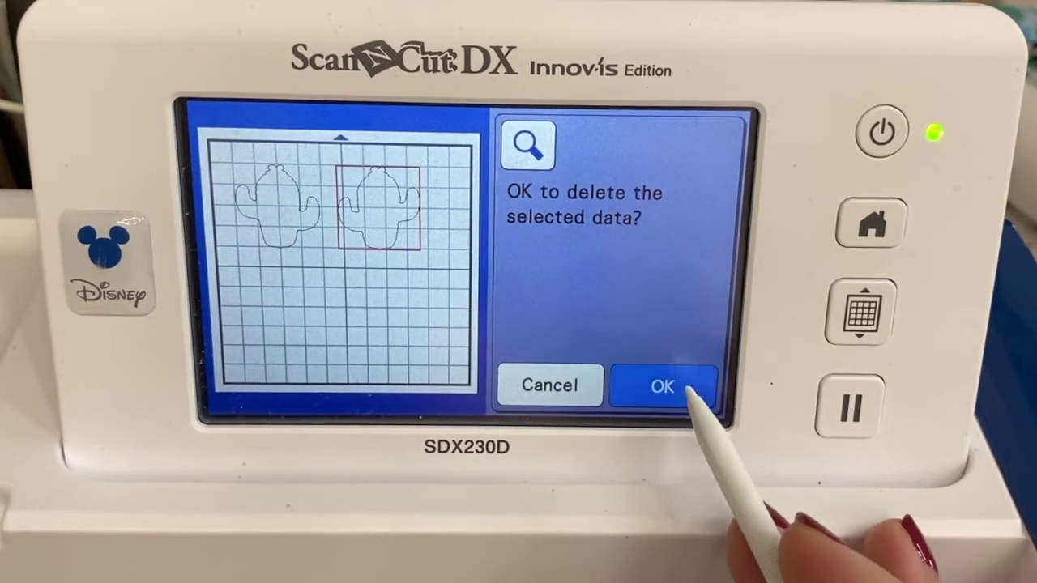
{"action": "left_click", "coordinate": [667, 389]}
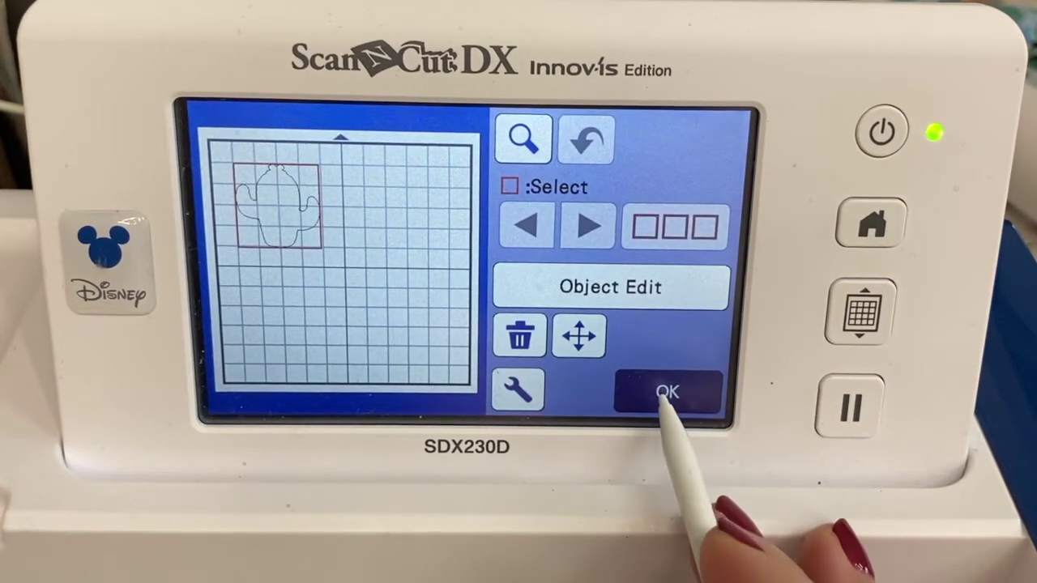
{"action": "left_click", "coordinate": [667, 394]}
{"action": "left_click", "coordinate": [628, 322]}
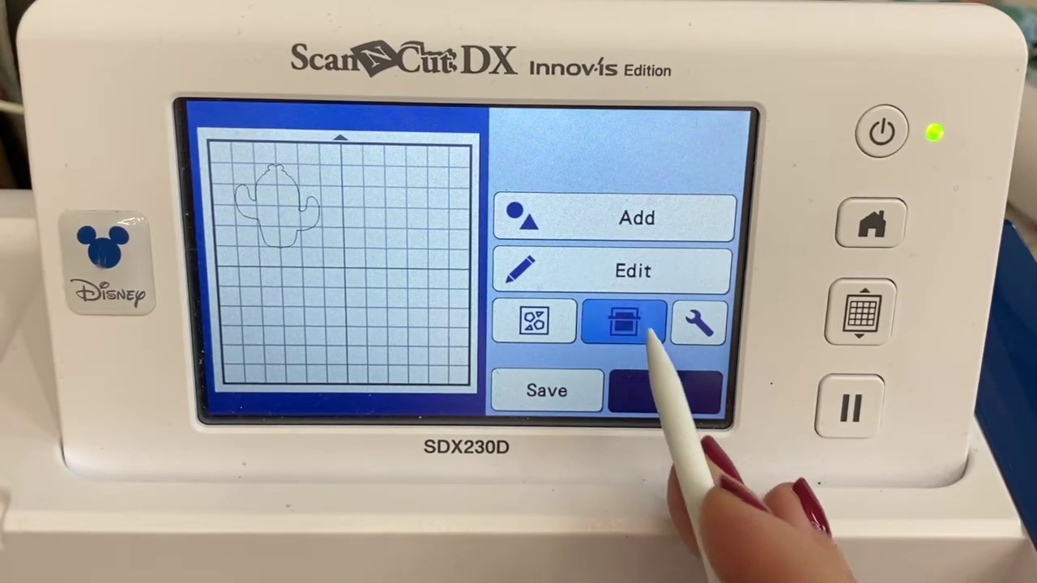
Scan the loaded material as the mat background and accept the layout for cutting.
{"action": "left_click", "coordinate": [646, 395]}
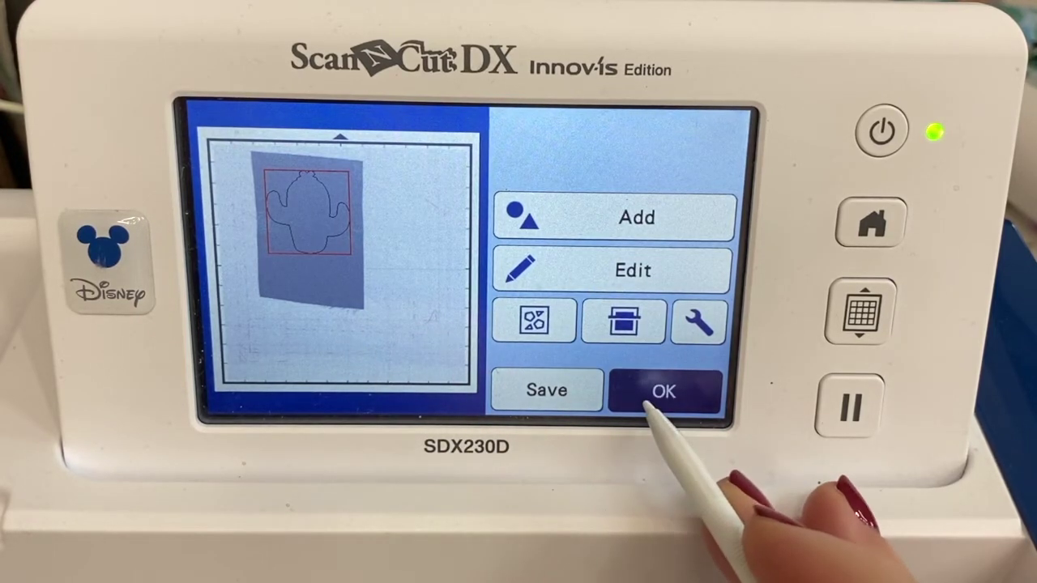
{"action": "left_click", "coordinate": [660, 392]}
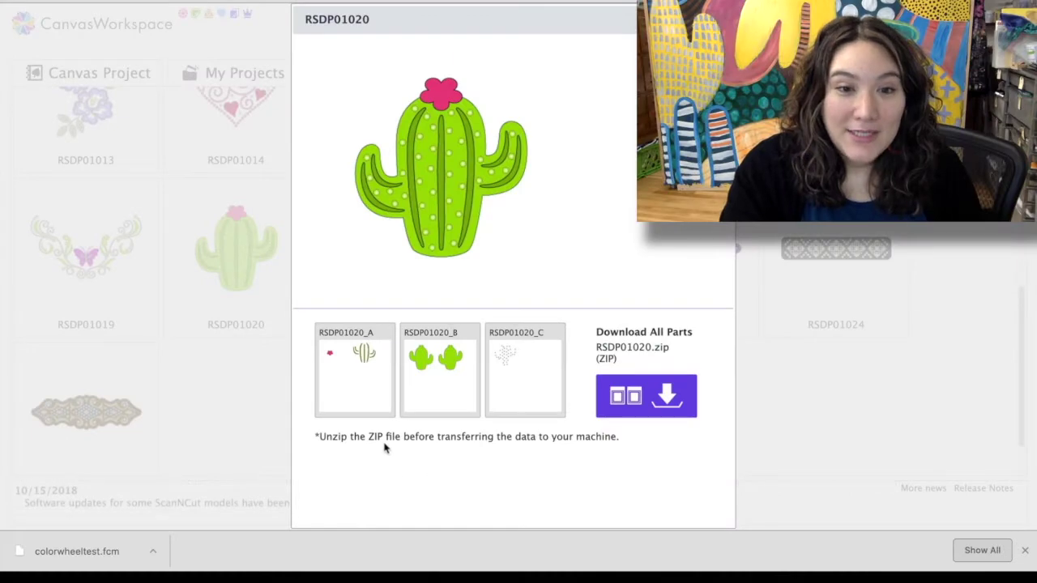
Send cactus part RSDP01020_A to the cutting machine via ScanNCut Transfer.
{"action": "left_click", "coordinate": [372, 392]}
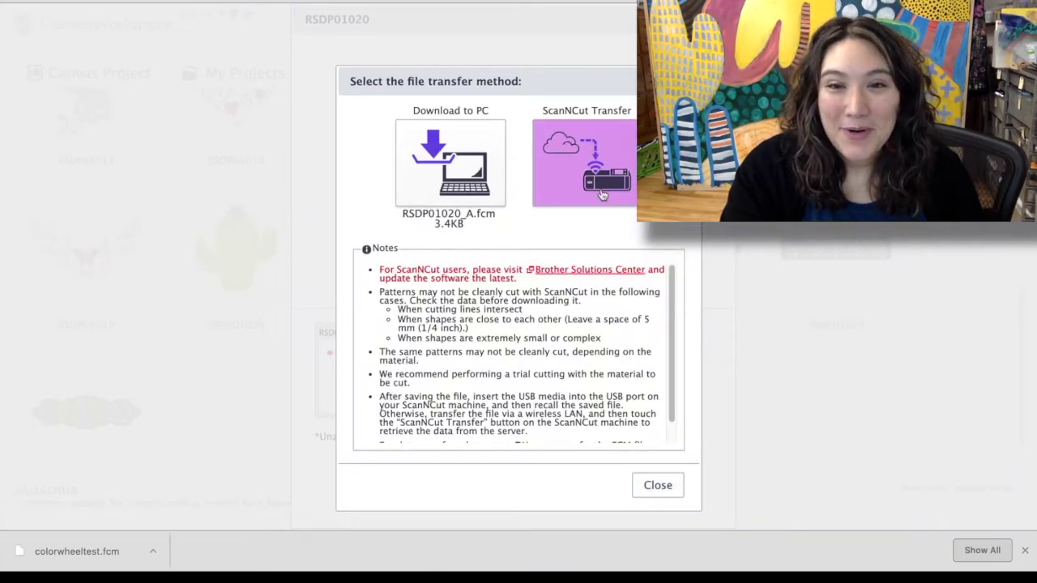
{"action": "left_click", "coordinate": [602, 194]}
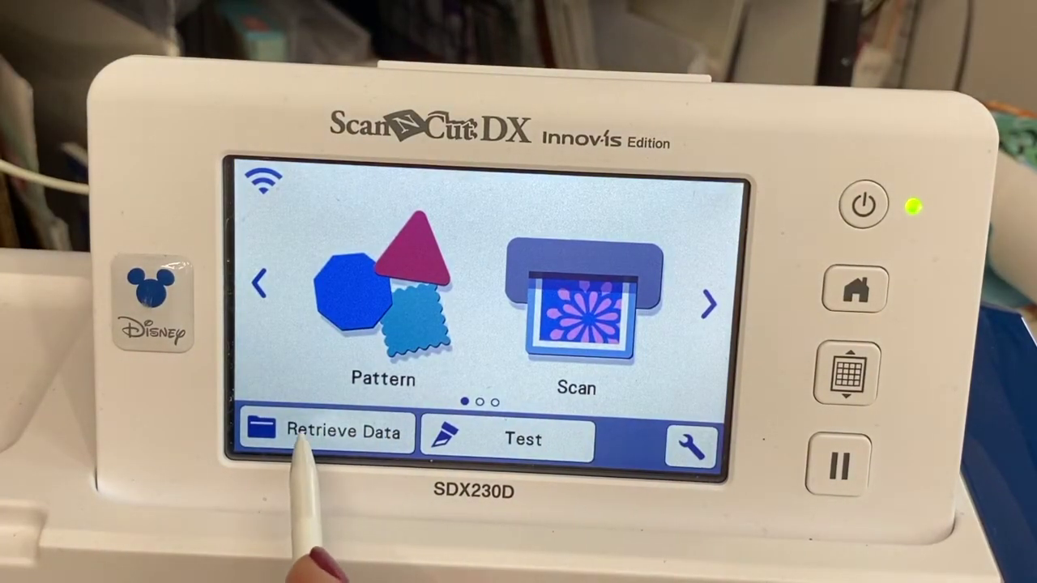
Retrieve the wireless cactus data on the ScanNCut and scan the mat as background.
{"action": "left_click", "coordinate": [298, 437]}
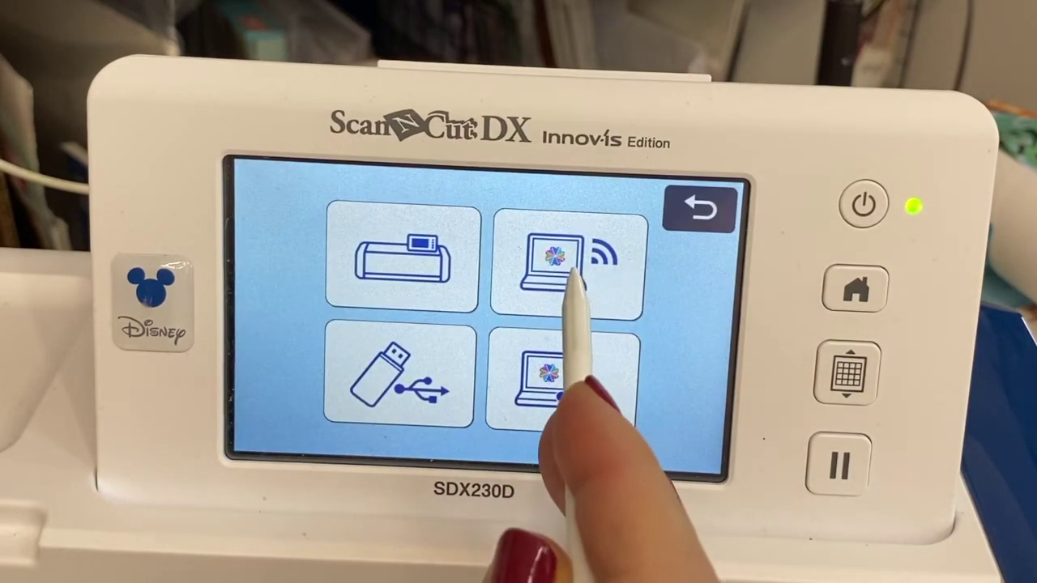
{"action": "left_click", "coordinate": [576, 278]}
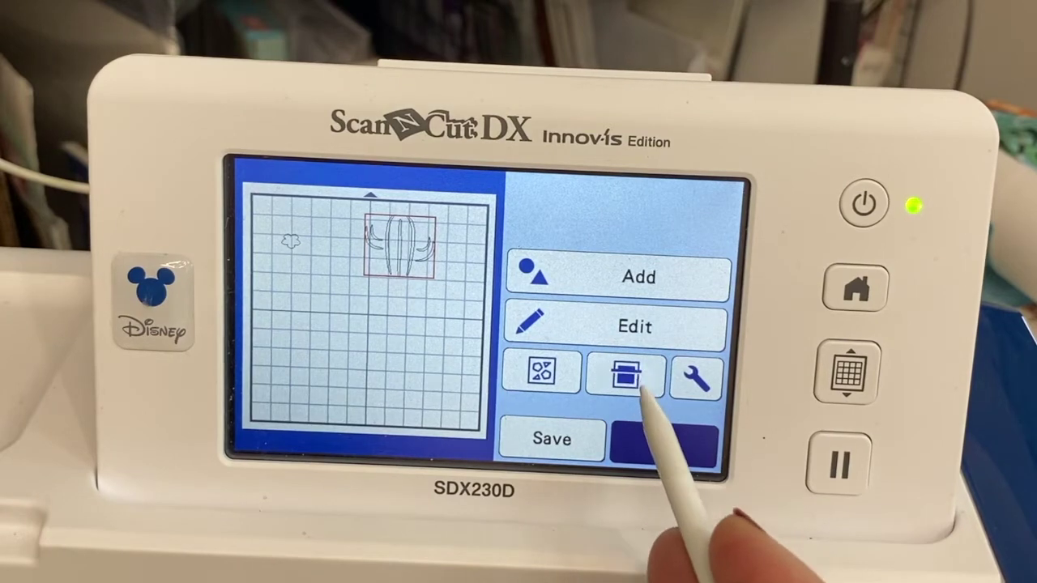
{"action": "left_click", "coordinate": [625, 374]}
{"action": "left_click", "coordinate": [666, 440]}
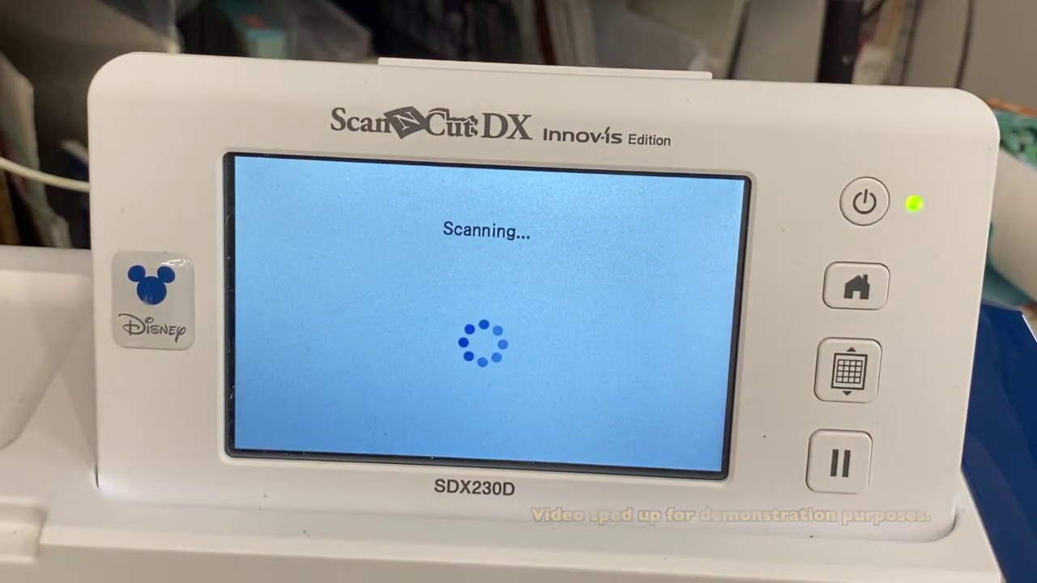
Align the cactus lines and small flower over the scanned pieces, then start cutting.
{"action": "left_click", "coordinate": [405, 271]}
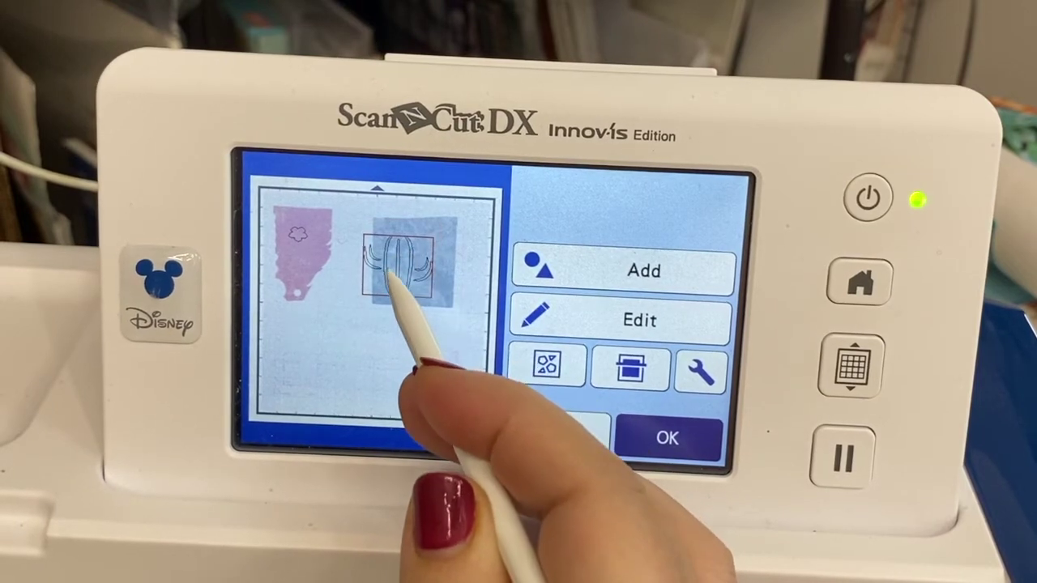
{"action": "left_click", "coordinate": [404, 274]}
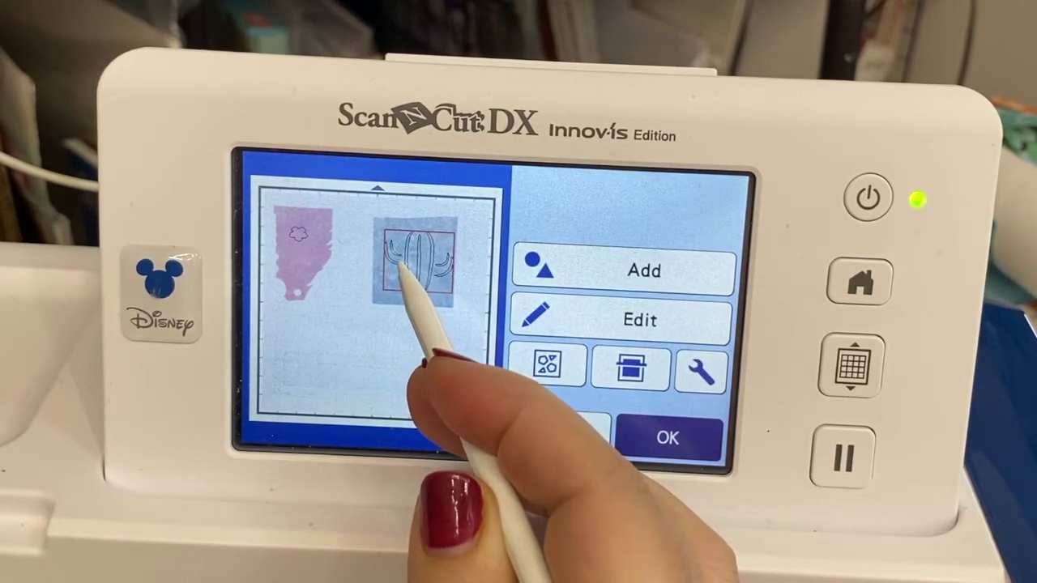
{"action": "left_click", "coordinate": [297, 234]}
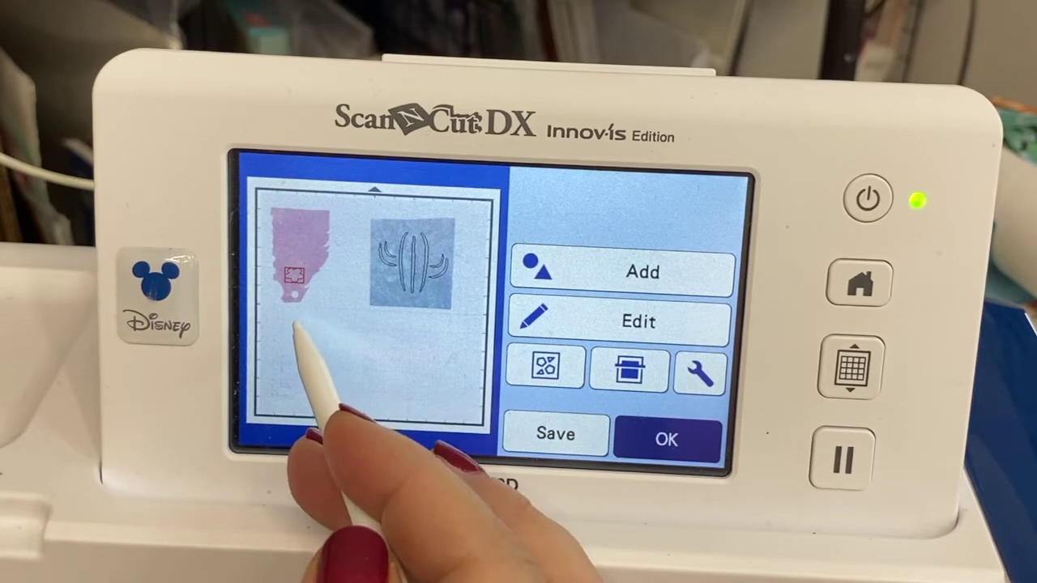
{"action": "left_click", "coordinate": [660, 439]}
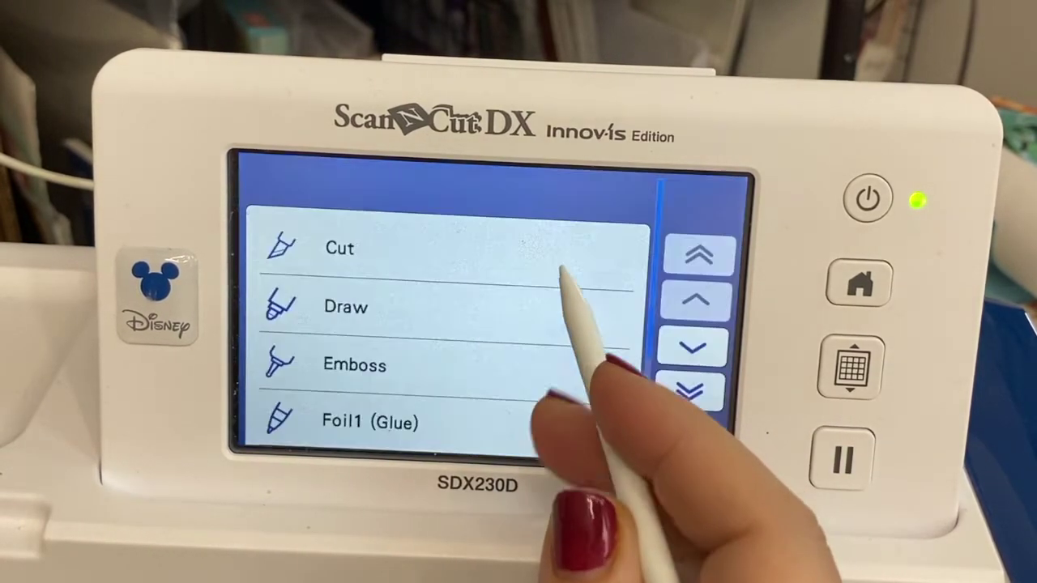
{"action": "left_click", "coordinate": [509, 243]}
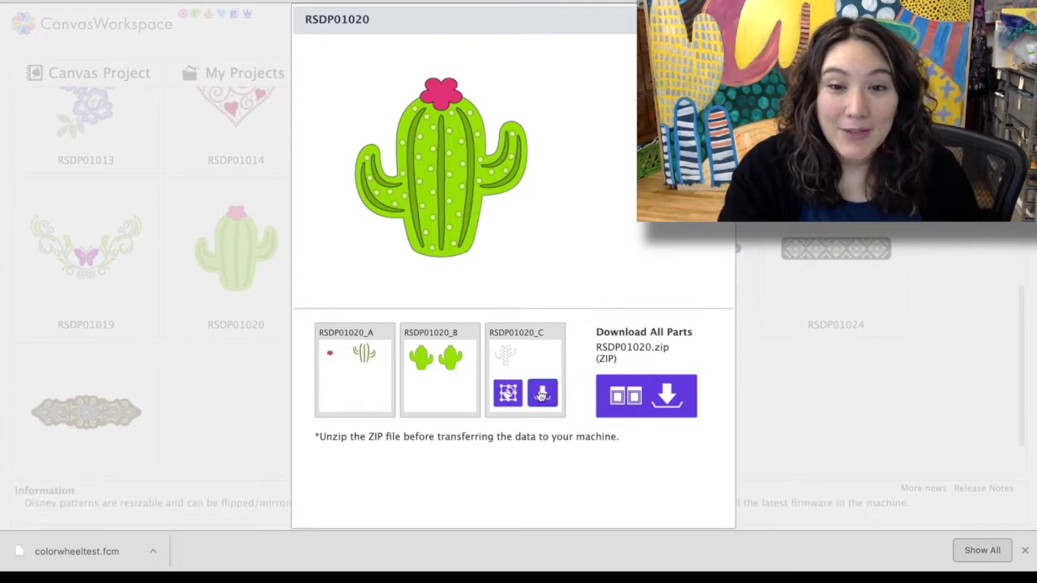
Send the dotted rhinestone part RSDP01020_C to the machine via ScanNCut Transfer.
{"action": "left_click", "coordinate": [543, 394]}
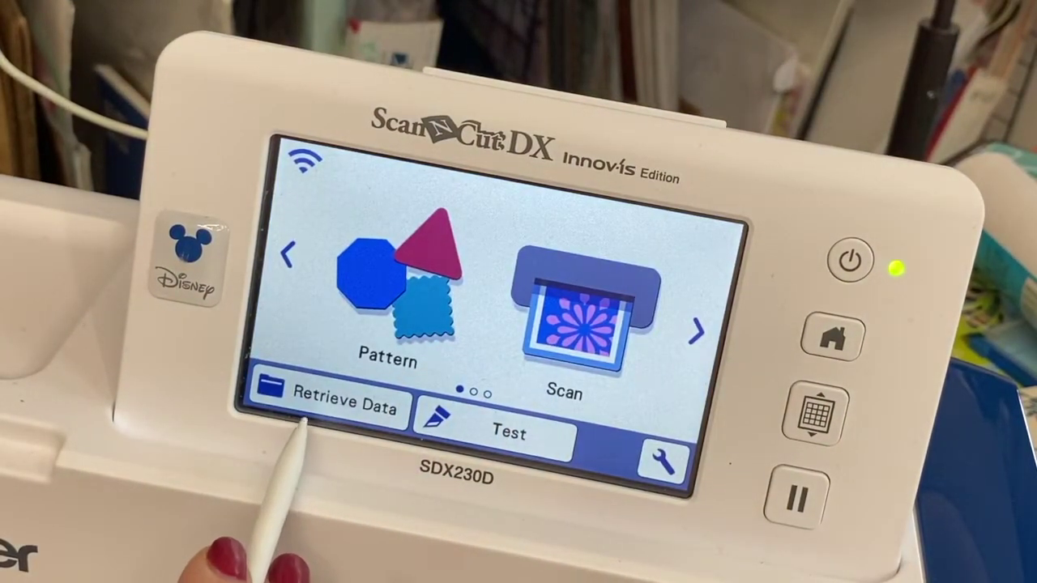
Retrieve the rhinestone dot layout wirelessly, scan the template sheet behind it, and accept it.
{"action": "left_click", "coordinate": [314, 401]}
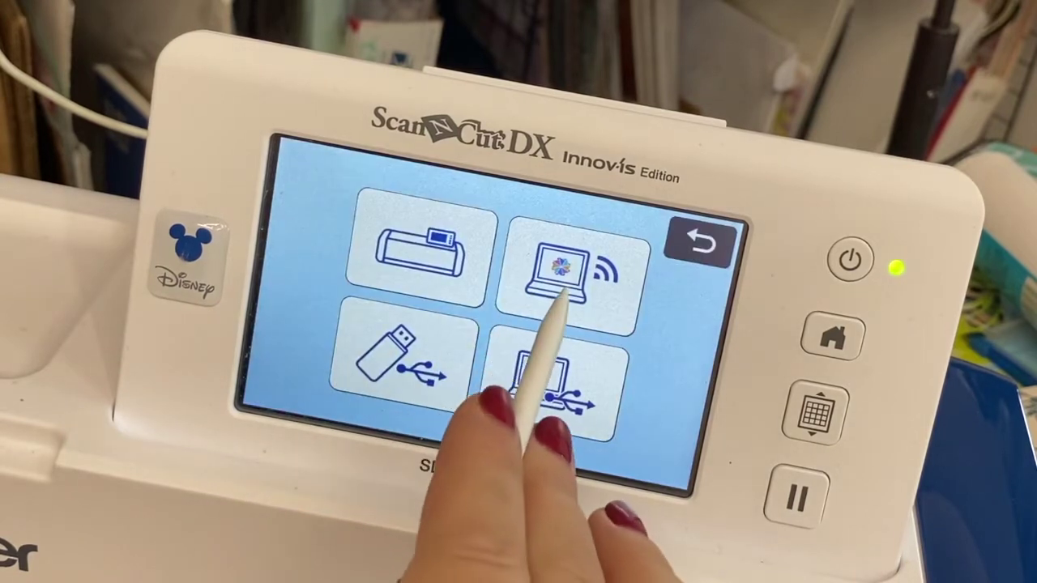
{"action": "left_click", "coordinate": [454, 263]}
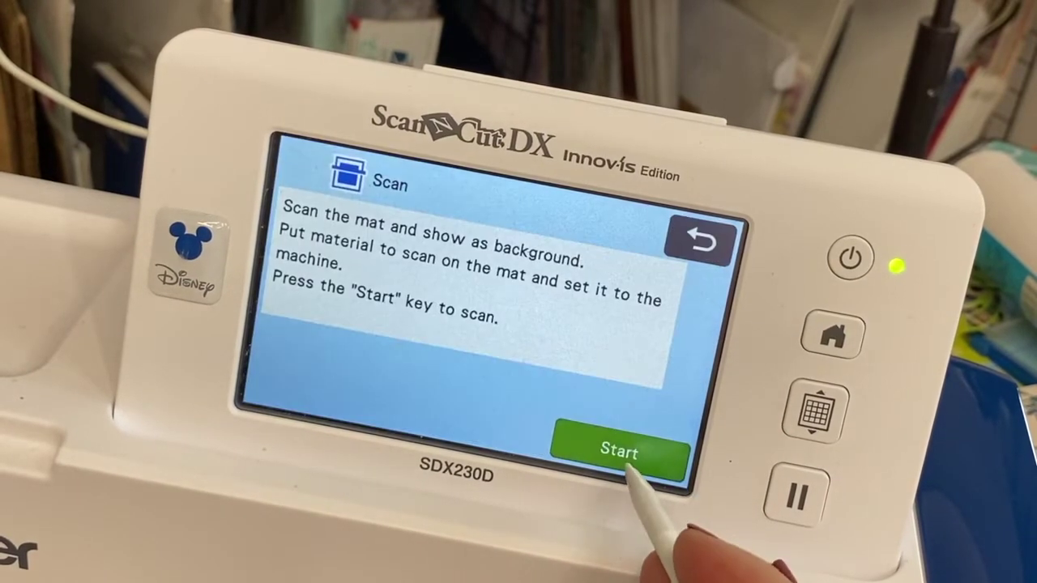
{"action": "left_click", "coordinate": [638, 456]}
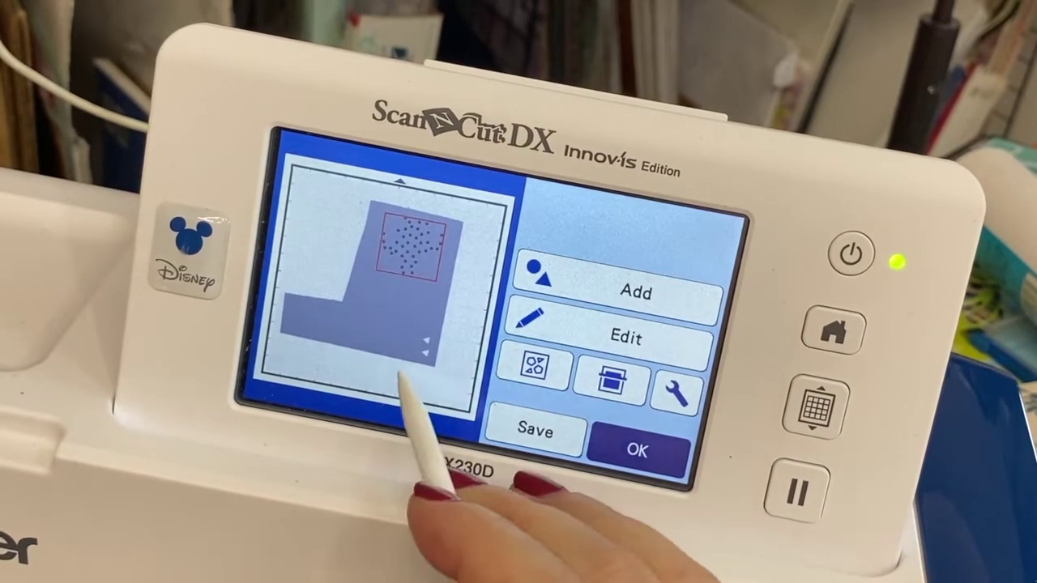
{"action": "left_click", "coordinate": [637, 450]}
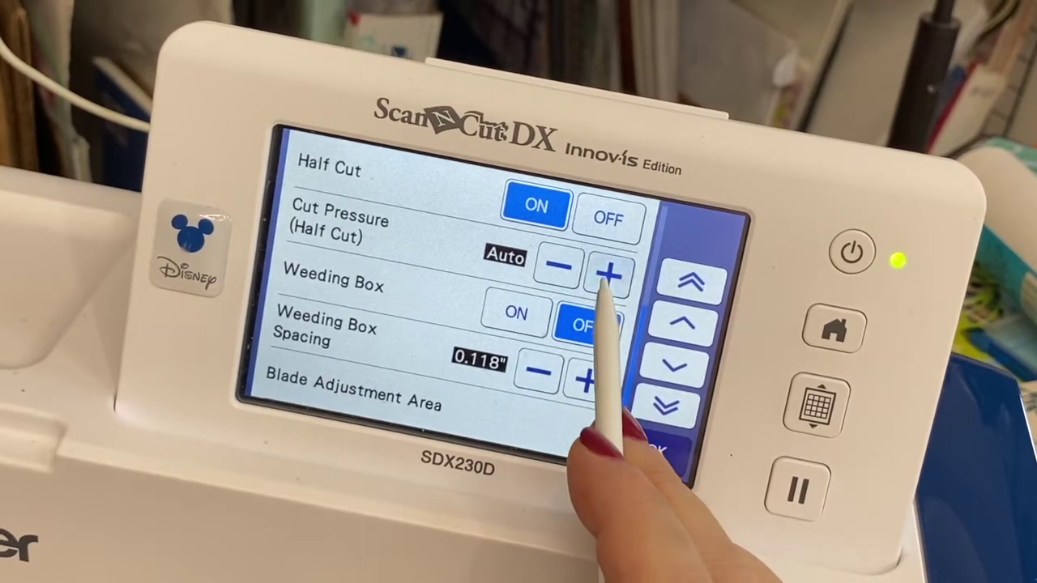
Raise the half-cut pressure from Auto to 2, apply it, and set up a test cut.
{"action": "left_click", "coordinate": [607, 275]}
{"action": "left_click", "coordinate": [607, 276]}
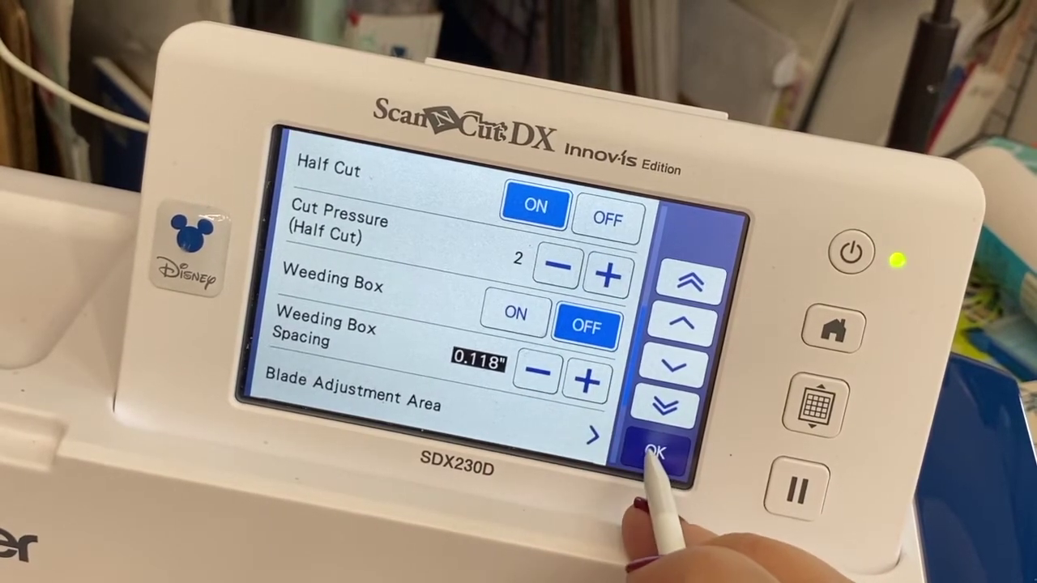
{"action": "left_click", "coordinate": [664, 450]}
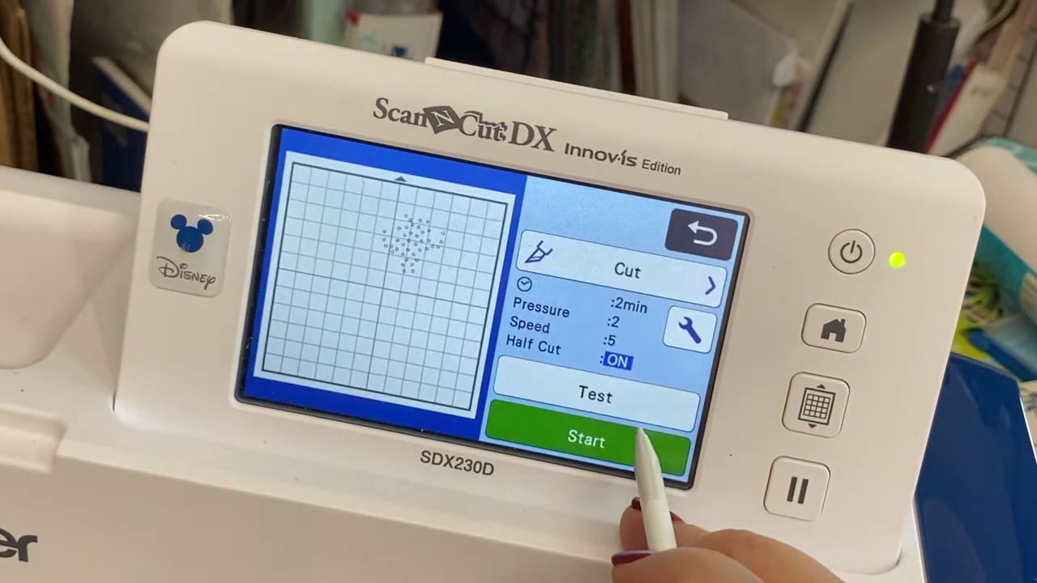
{"action": "left_click", "coordinate": [590, 405]}
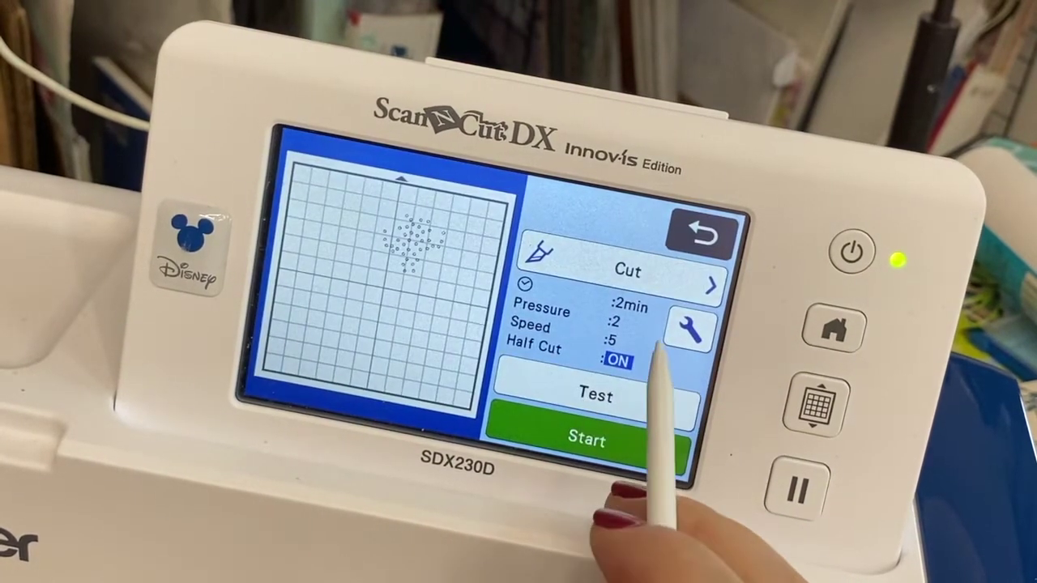